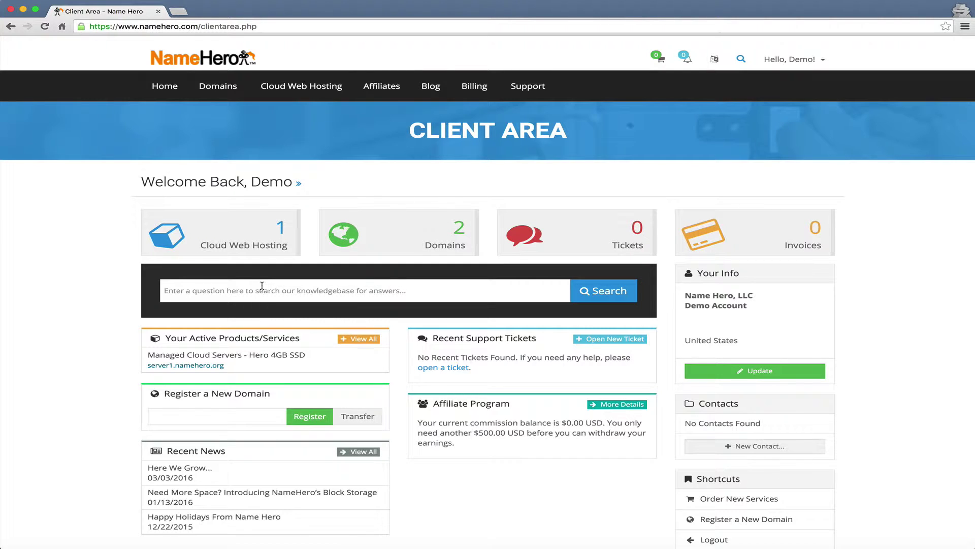
Open the management page of the Hero 4GB SSD product from the Cloud Web Hosting services.
{"action": "left_click", "coordinate": [232, 256]}
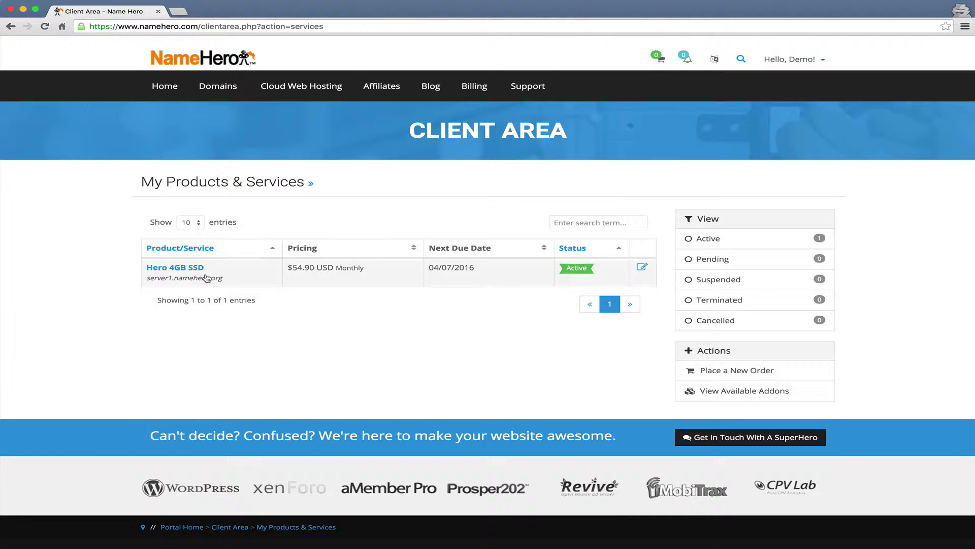
{"action": "left_click", "coordinate": [188, 271]}
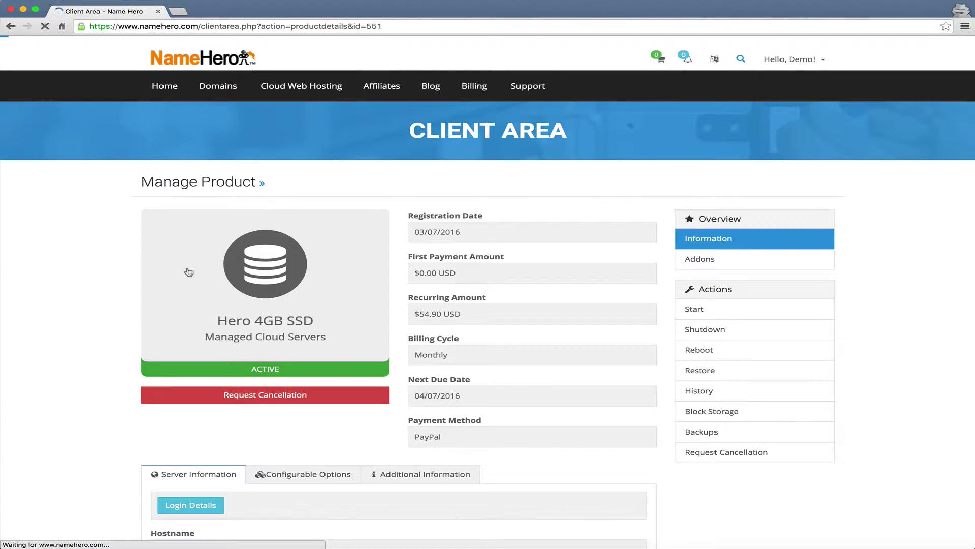
Show the server's login details, copy the account password, and close the details.
{"action": "scroll", "coordinate": [188, 272], "scroll_direction": "down", "scroll_amount": 3}
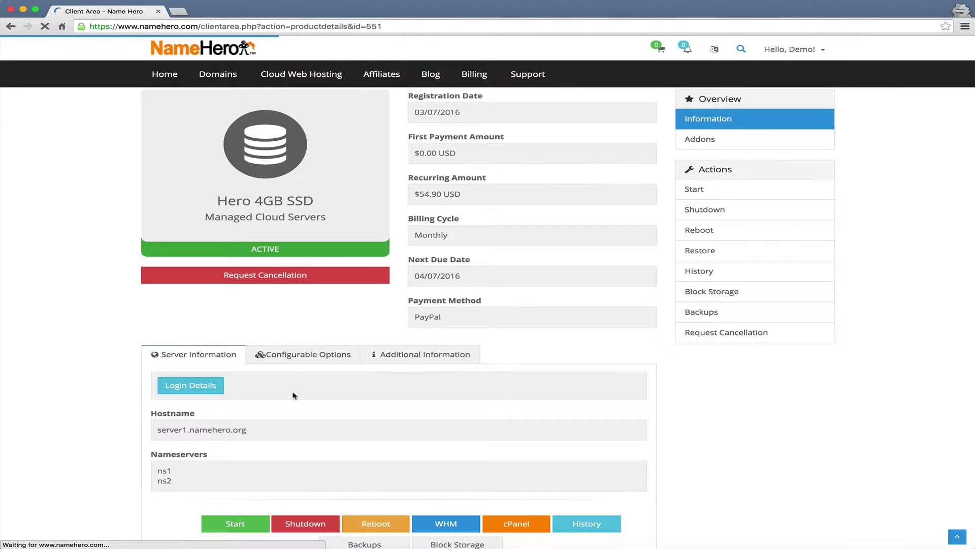
{"action": "scroll", "coordinate": [272, 392], "scroll_direction": "down", "scroll_amount": 2}
{"action": "left_click", "coordinate": [200, 357]}
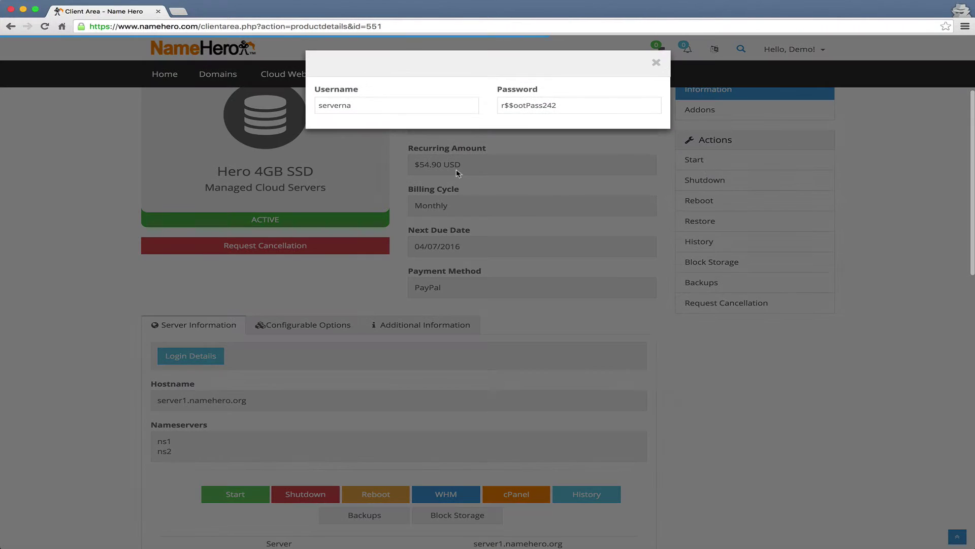
{"action": "mouse_move", "coordinate": [560, 108]}
{"action": "left_mouse_down"}
{"action": "mouse_move", "coordinate": [506, 105]}
{"action": "mouse_move", "coordinate": [574, 105]}
{"action": "left_mouse_up"}
{"action": "left_click", "coordinate": [578, 99]}
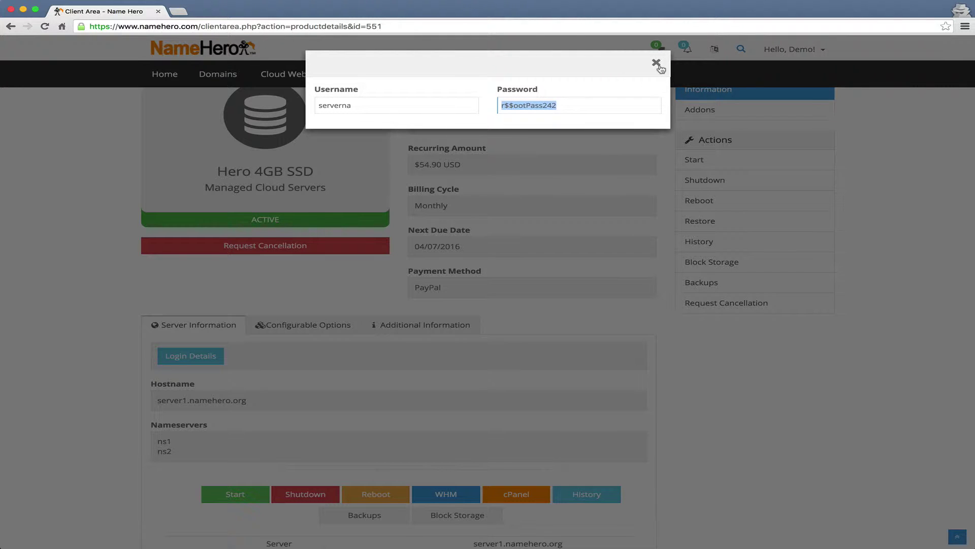
{"action": "left_click_drag", "start_coordinate": [349, 103], "coordinate": [321, 104]}
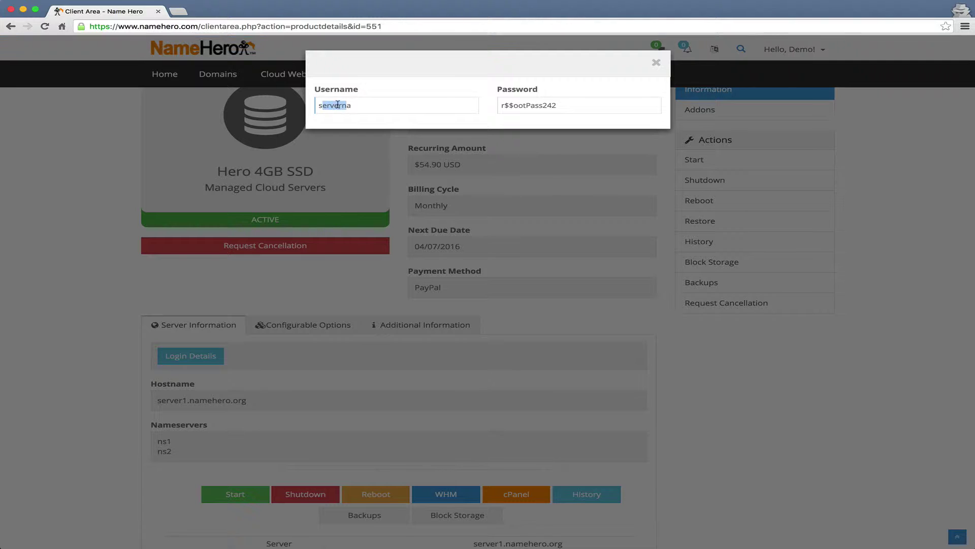
{"action": "left_click", "coordinate": [656, 61]}
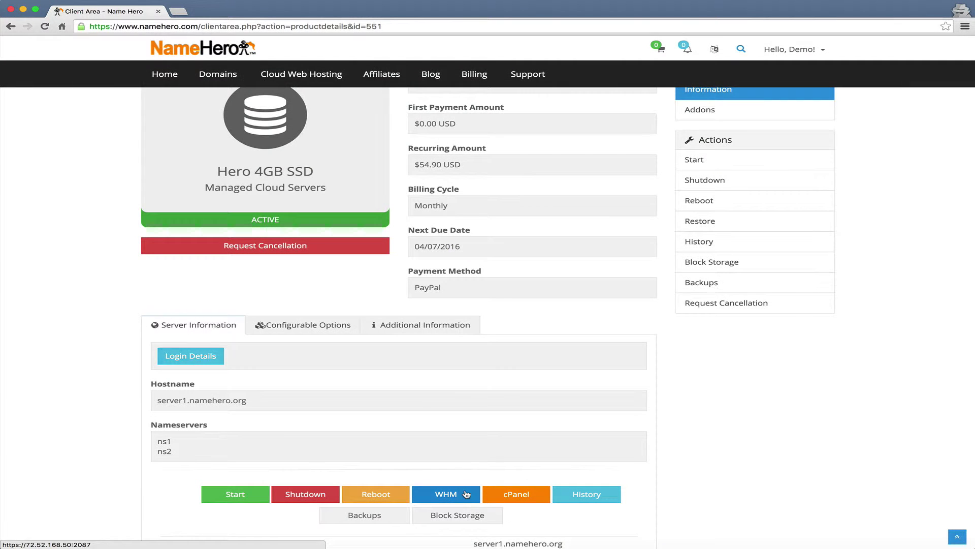
Open the server's WHM login page and log in as root with the copied account password.
{"action": "left_click", "coordinate": [467, 493]}
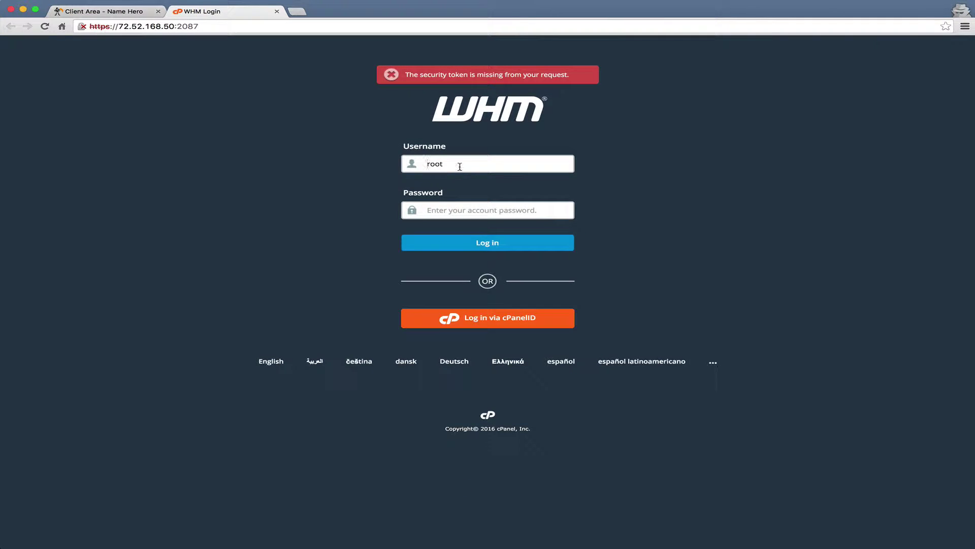
{"action": "left_click_drag", "start_coordinate": [443, 165], "coordinate": [426, 166]}
{"action": "left_click", "coordinate": [454, 205]}
{"action": "key", "text": "super+v"}
{"action": "left_click", "coordinate": [449, 239]}
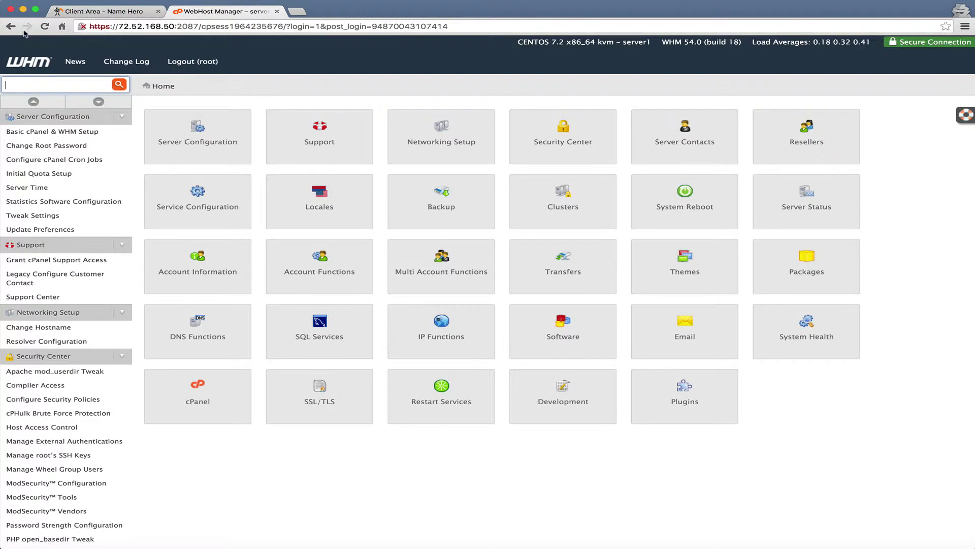
Find List Accounts in WHM and open the cPanel of the namehero.org account.
{"action": "type", "text": "list"}
{"action": "left_click", "coordinate": [31, 133]}
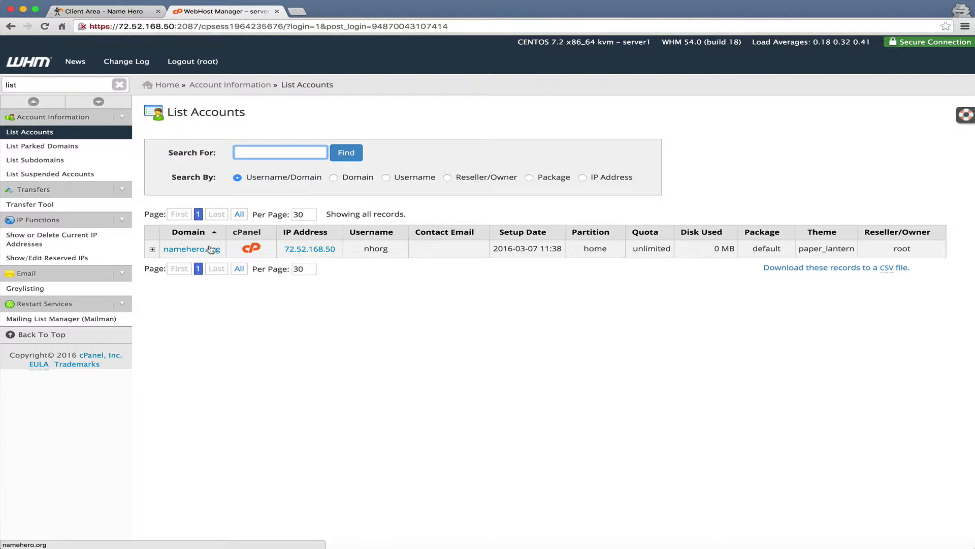
{"action": "left_click", "coordinate": [254, 247]}
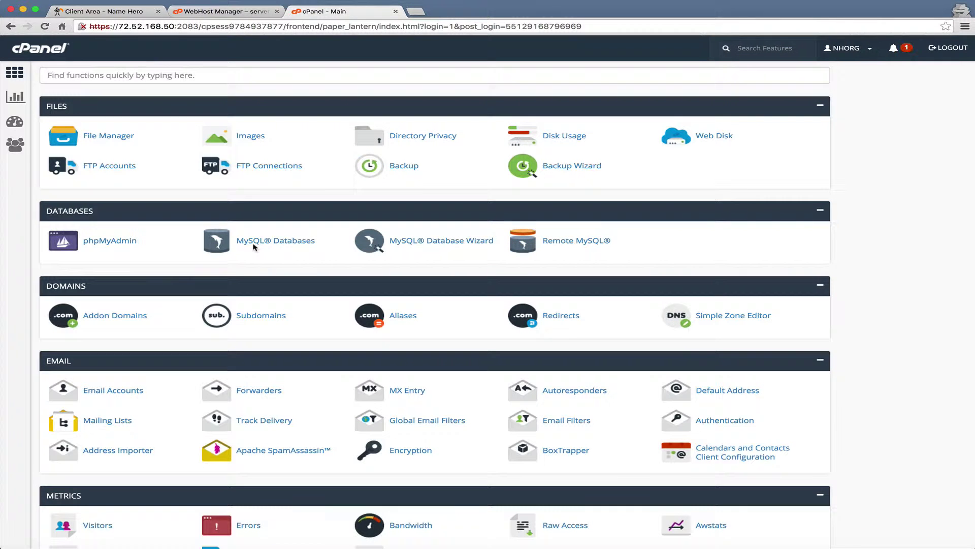
Open the Softaculous Apps Installer from cPanel and bring up the WordPress installation form.
{"action": "scroll", "coordinate": [254, 248], "scroll_direction": "down", "scroll_amount": 7}
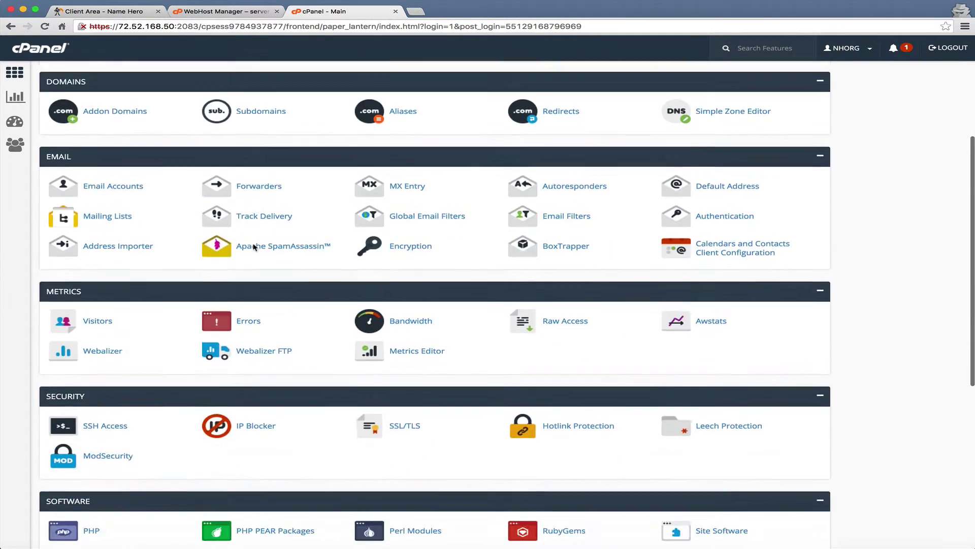
{"action": "scroll", "coordinate": [254, 247], "scroll_direction": "down", "scroll_amount": 4}
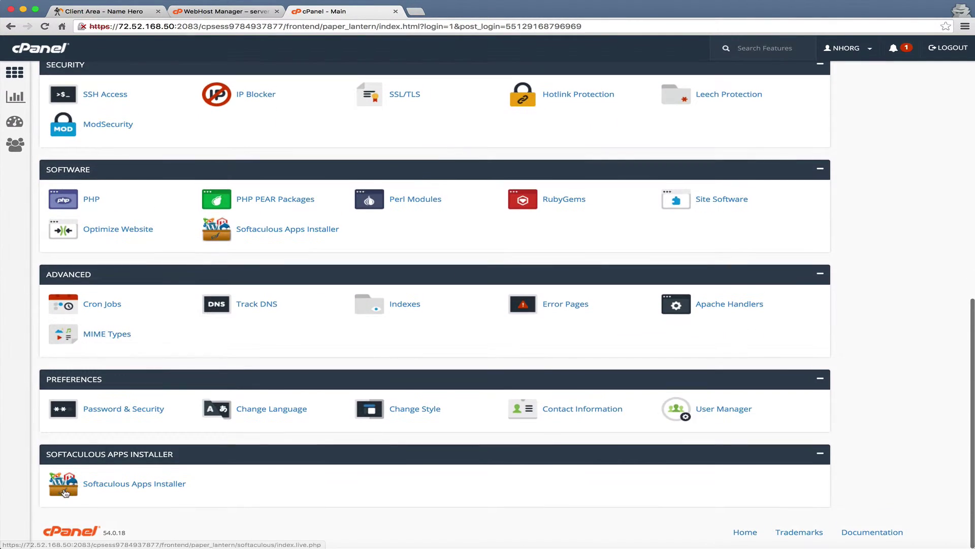
{"action": "left_click", "coordinate": [160, 489]}
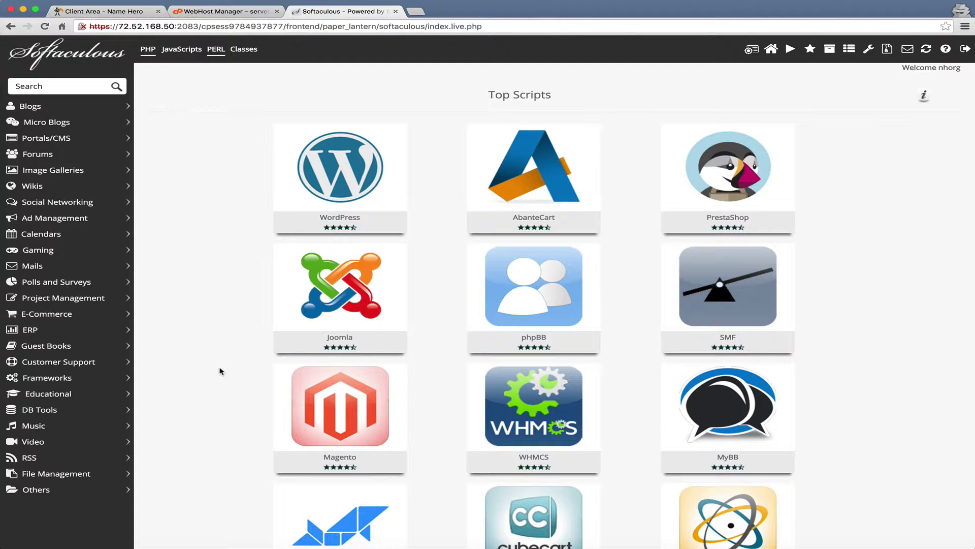
{"action": "left_click", "coordinate": [297, 196]}
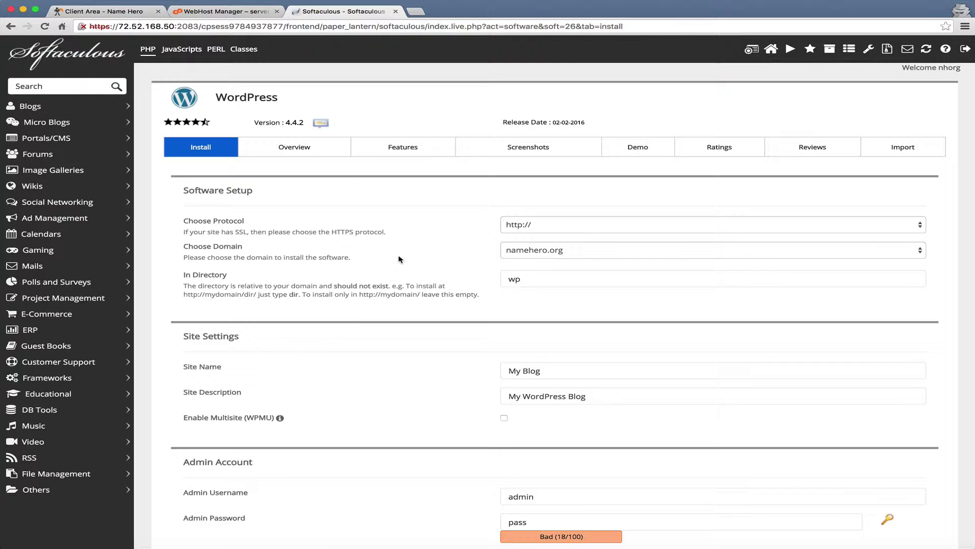
{"action": "left_click", "coordinate": [560, 227]}
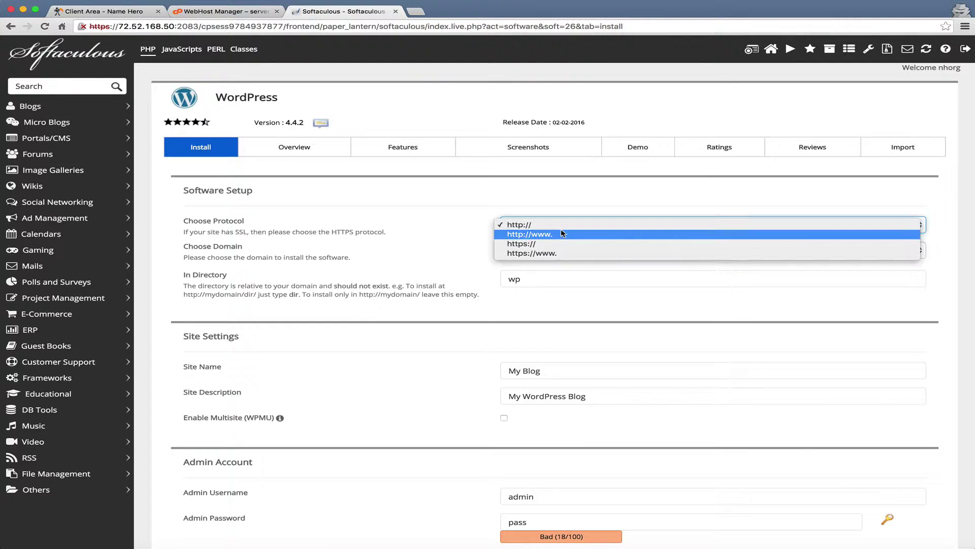
{"action": "left_click", "coordinate": [531, 210]}
{"action": "left_click", "coordinate": [625, 250]}
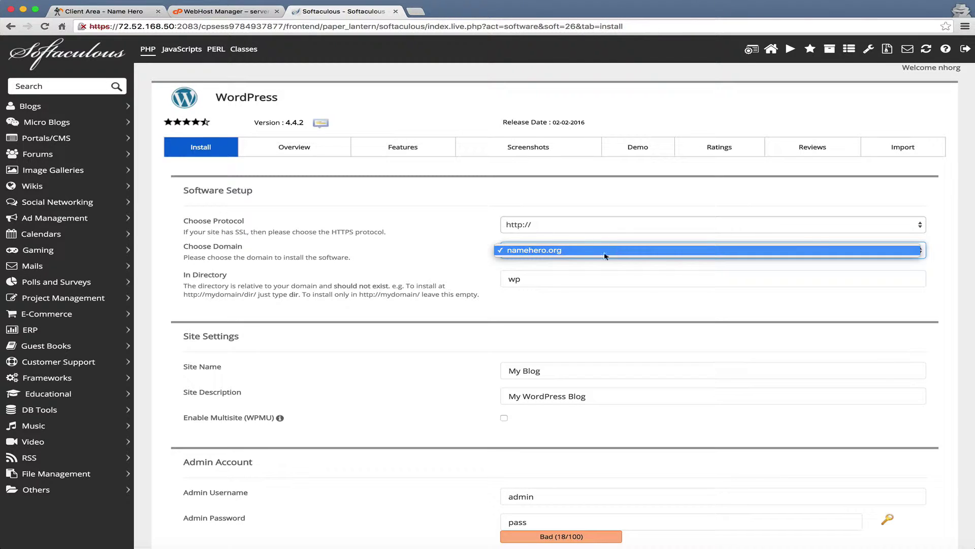
{"action": "left_click", "coordinate": [607, 252]}
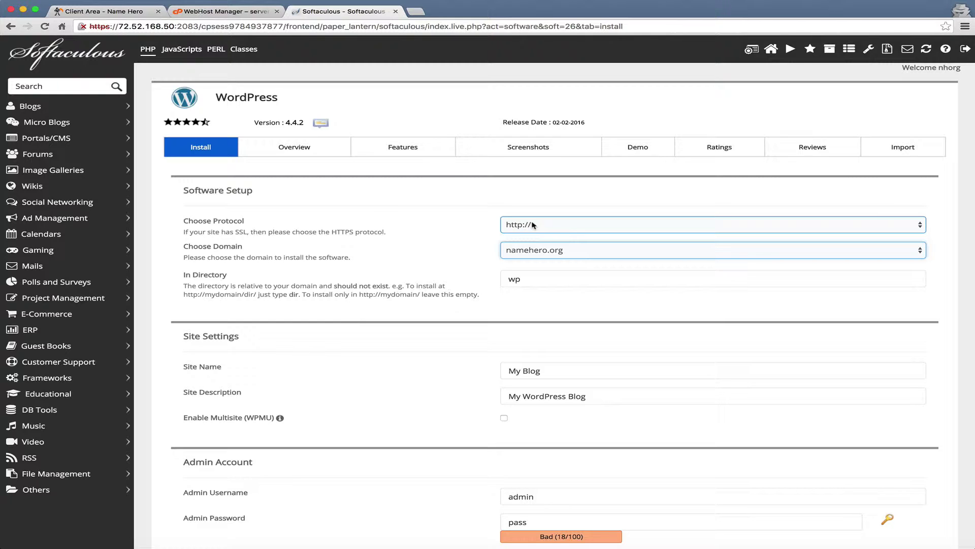
{"action": "left_click", "coordinate": [533, 224]}
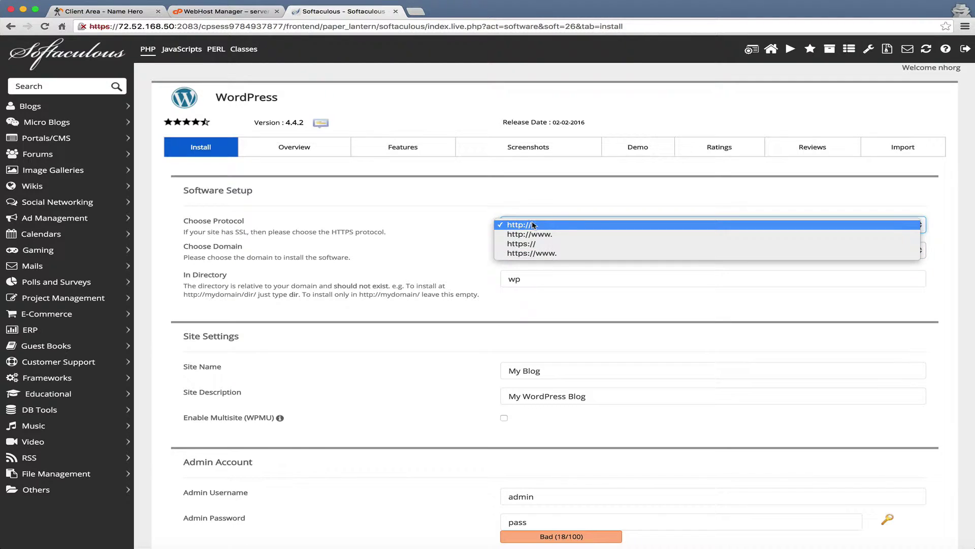
{"action": "left_click", "coordinate": [575, 234]}
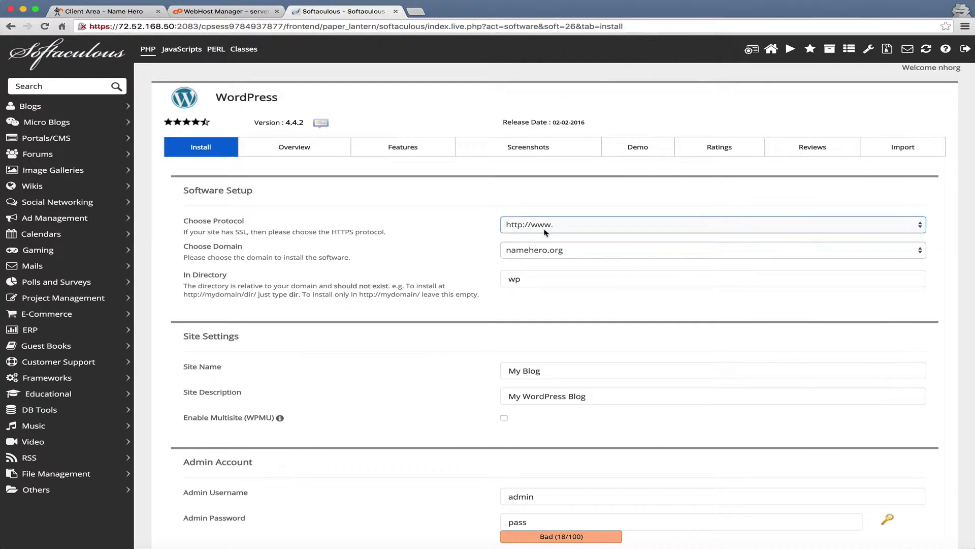
{"action": "left_click", "coordinate": [528, 231]}
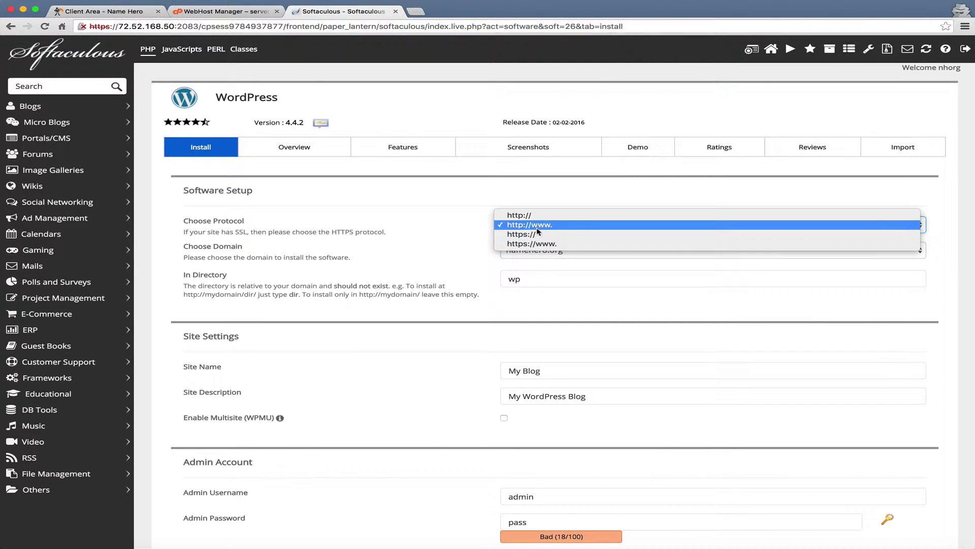
{"action": "left_click", "coordinate": [564, 232]}
{"action": "left_click", "coordinate": [505, 250]}
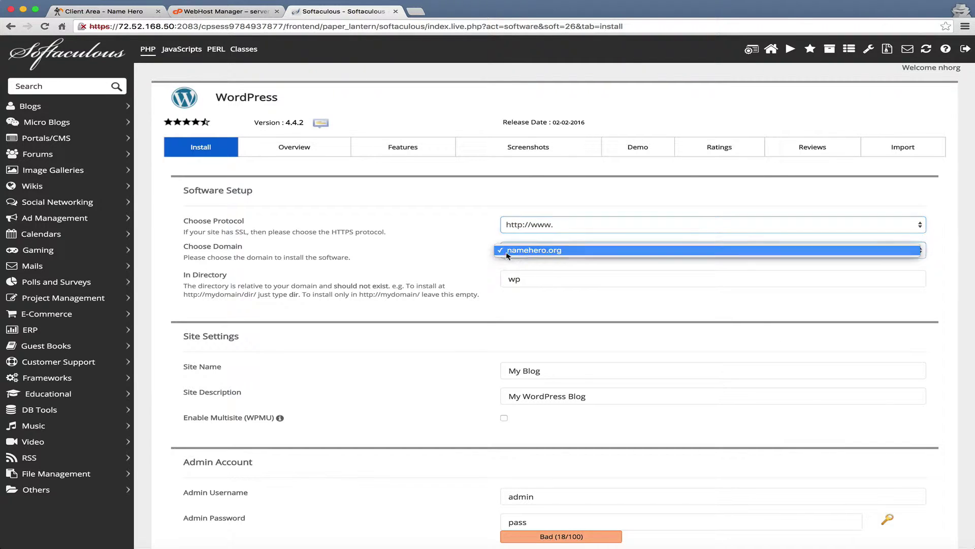
{"action": "left_click", "coordinate": [506, 250]}
Clear the installation directory so WordPress installs in the domain's root.
{"action": "left_click", "coordinate": [529, 280]}
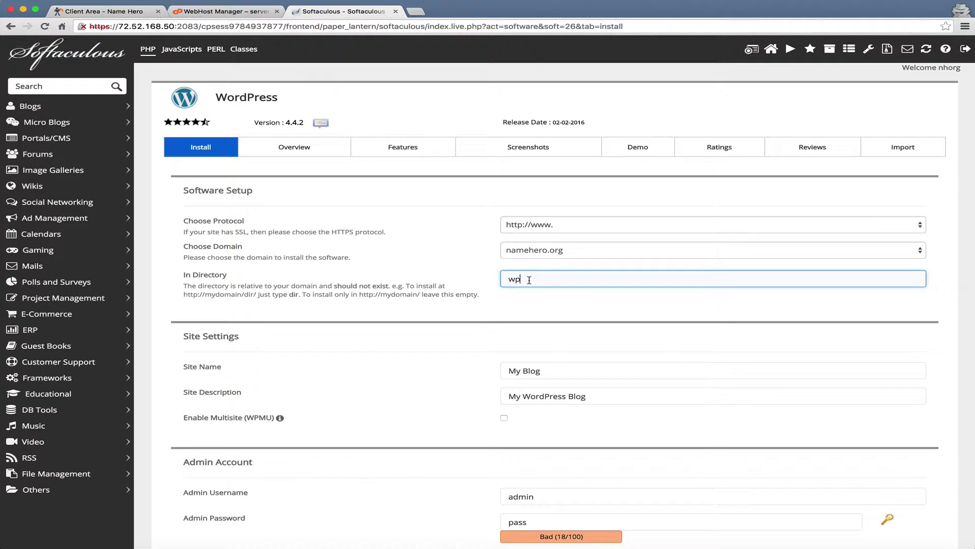
{"action": "left_click_drag", "start_coordinate": [529, 280], "coordinate": [456, 268]}
{"action": "key", "text": "BackSpace"}
{"action": "left_click", "coordinate": [540, 328]}
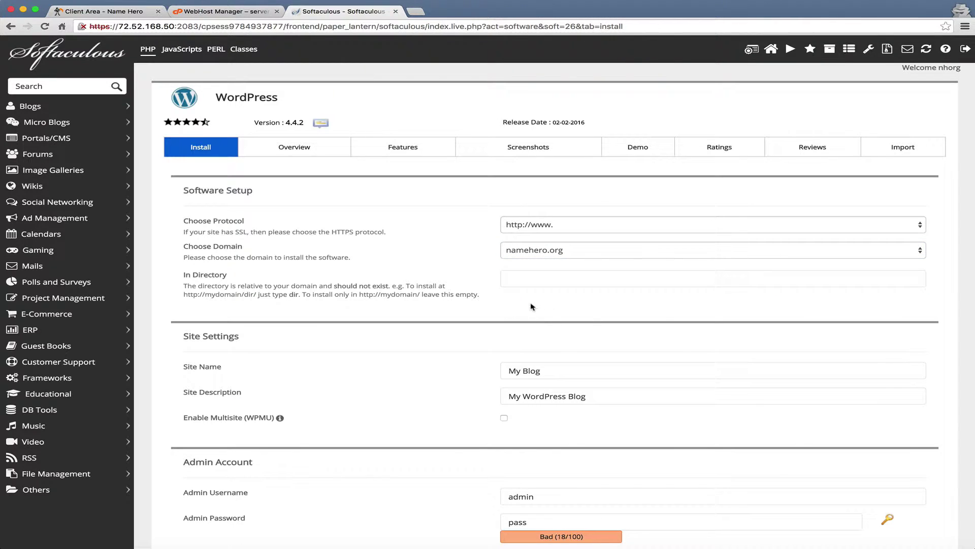
{"action": "left_click", "coordinate": [524, 284]}
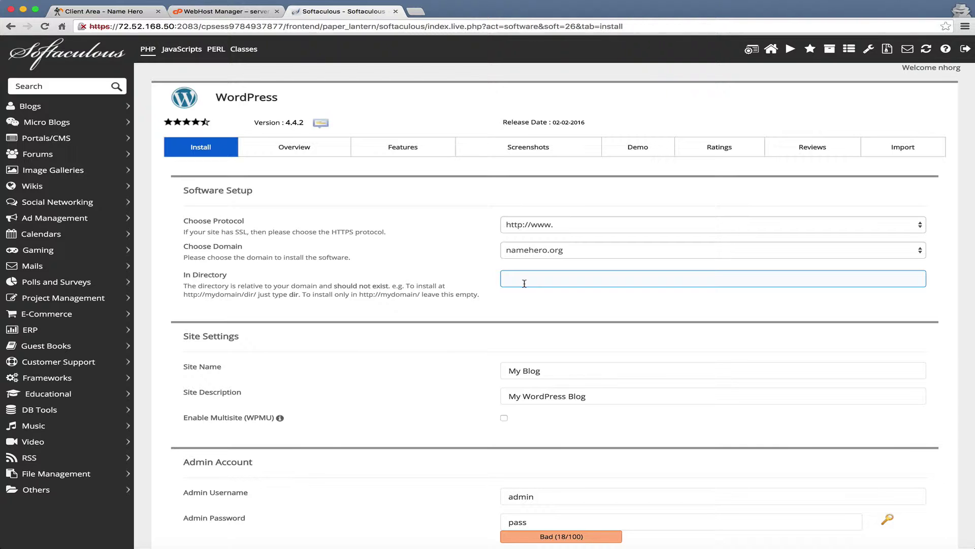
{"action": "left_click", "coordinate": [492, 347]}
Set the site name to NameHero.org in the site settings.
{"action": "scroll", "coordinate": [491, 347], "scroll_direction": "down", "scroll_amount": 3}
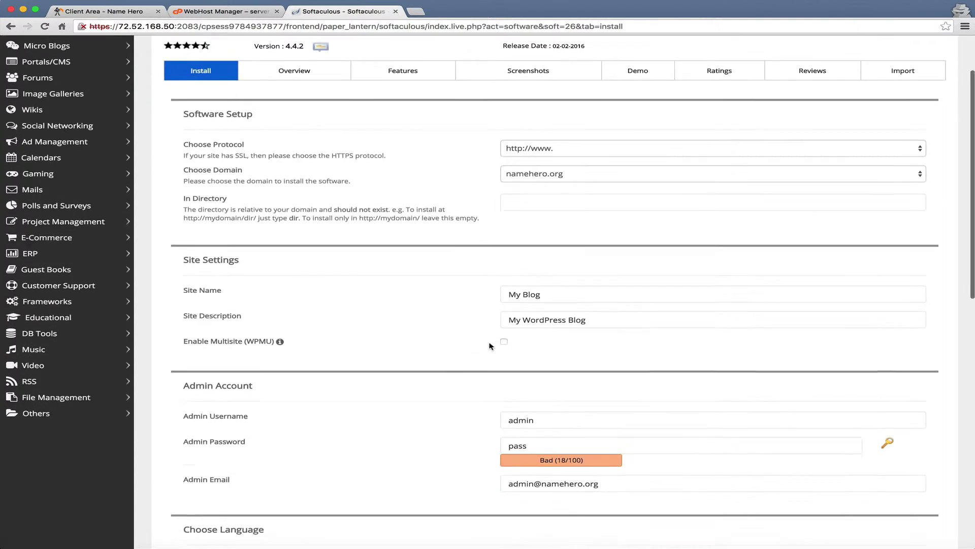
{"action": "left_click", "coordinate": [568, 266]}
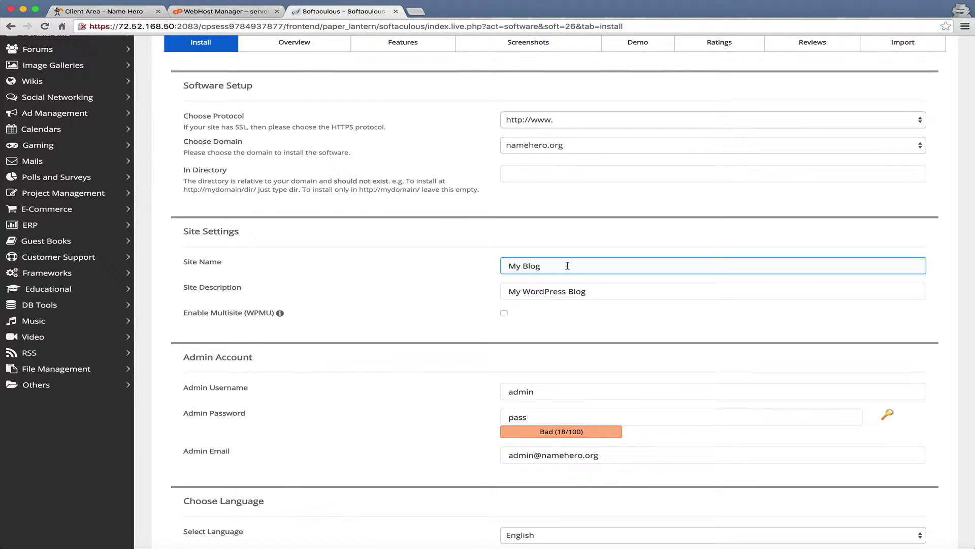
{"action": "key", "text": "super+a"}
{"action": "type", "text": "NameHero.org"}
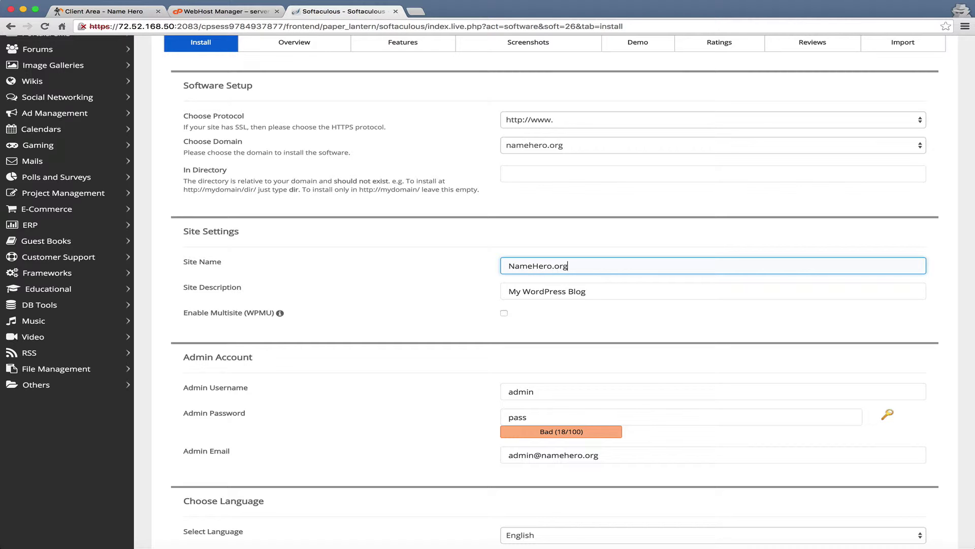
{"action": "key", "text": "Tab"}
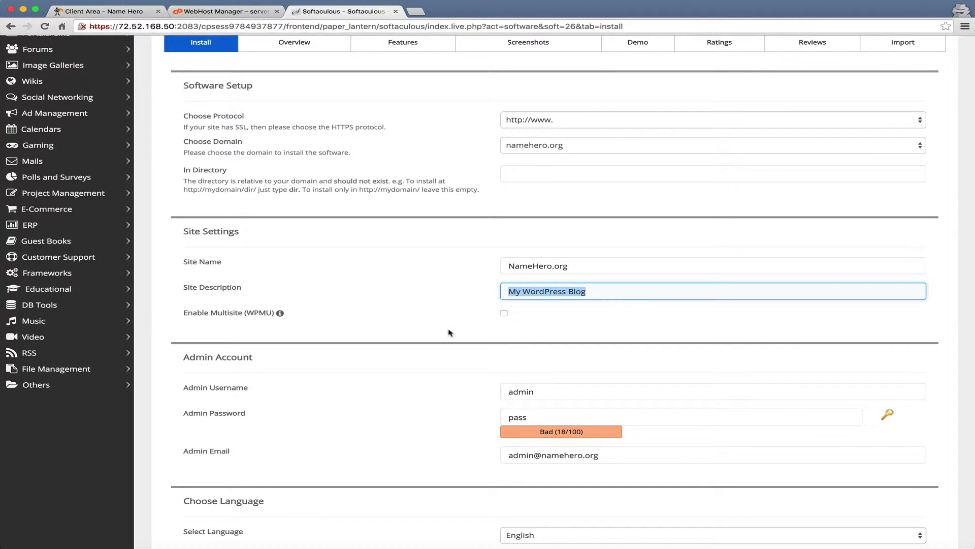
Set the admin username of the WordPress installation to nhorg.
{"action": "scroll", "coordinate": [448, 332], "scroll_direction": "down", "scroll_amount": 4}
{"action": "scroll", "coordinate": [449, 333], "scroll_direction": "down", "scroll_amount": 1}
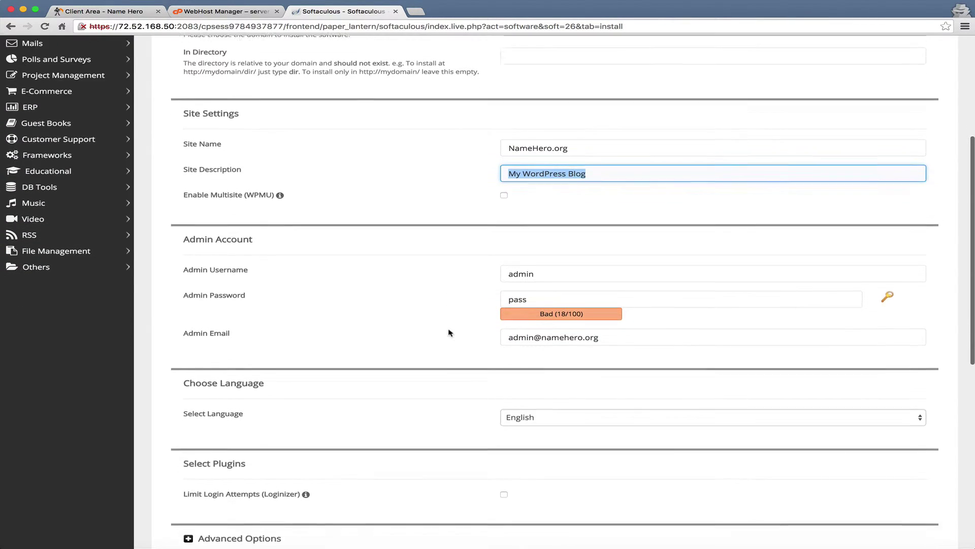
{"action": "left_click", "coordinate": [542, 265]}
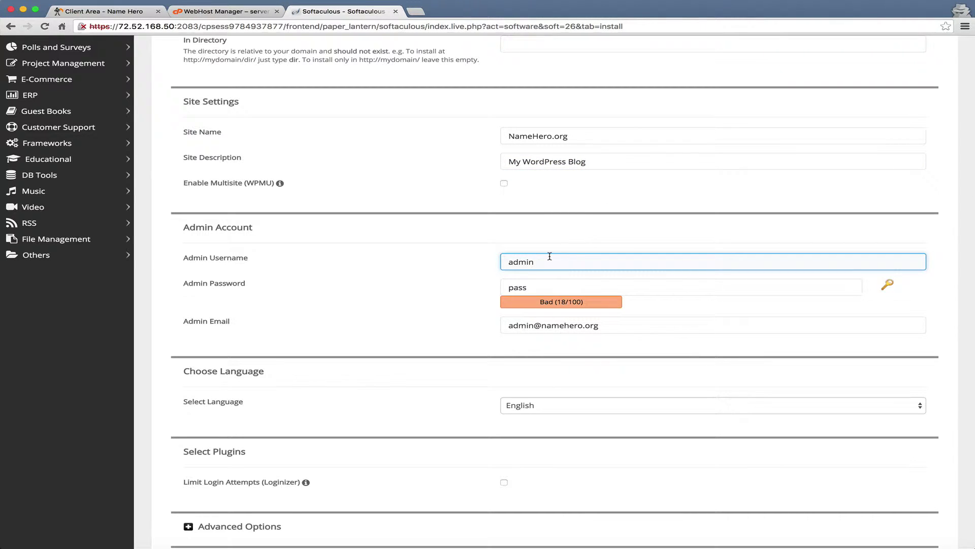
{"action": "left_click_drag", "start_coordinate": [549, 256], "coordinate": [462, 215]}
{"action": "type", "text": "nhorg"}
{"action": "key", "text": "super+a"}
Generate a random admin password for the WordPress installation and select it in the admin password field.
{"action": "left_click", "coordinate": [562, 285]}
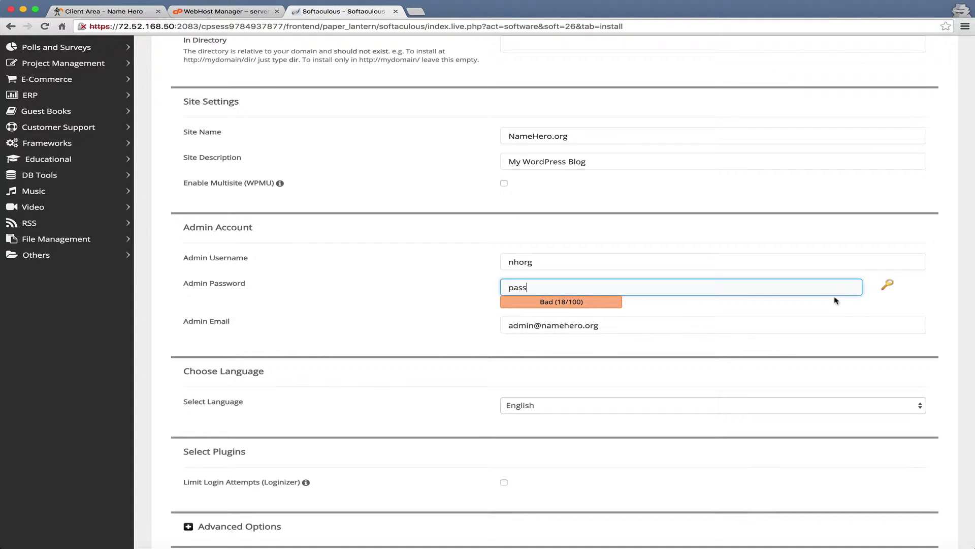
{"action": "left_click", "coordinate": [887, 284]}
{"action": "left_click_drag", "start_coordinate": [584, 285], "coordinate": [440, 285]}
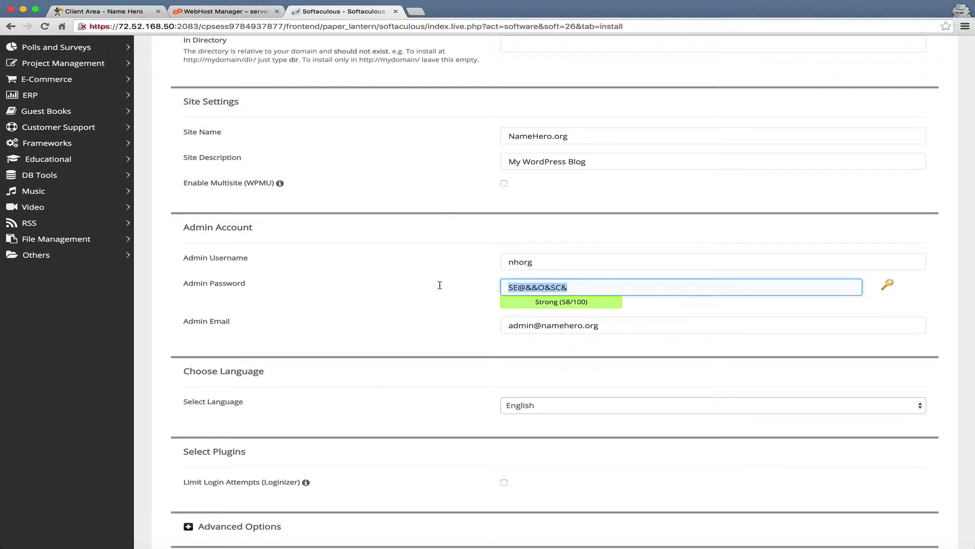
{"action": "scroll", "coordinate": [440, 284], "scroll_direction": "down", "scroll_amount": 3}
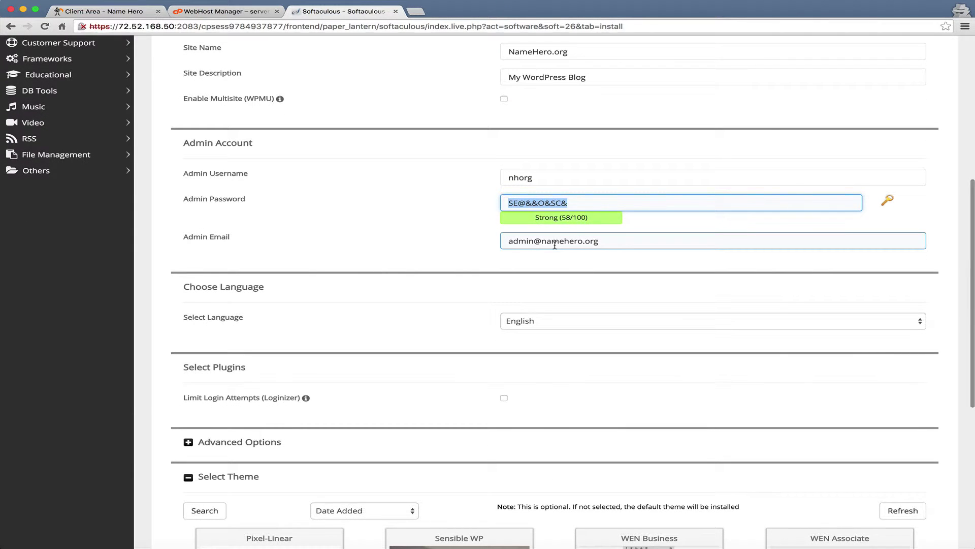
{"action": "scroll", "coordinate": [554, 245], "scroll_direction": "down", "scroll_amount": 4}
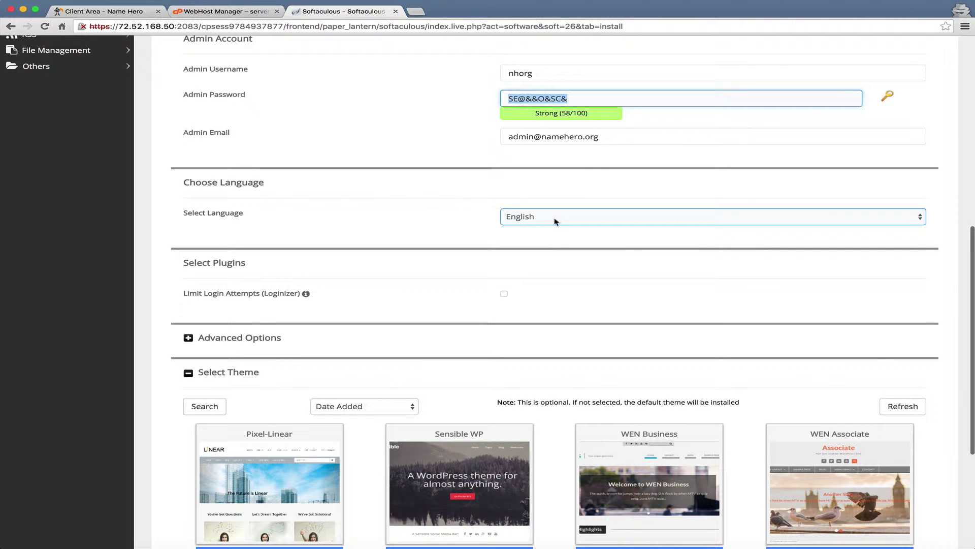
Expand the advanced installation options and review the database, auto-upgrade and automated backup settings.
{"action": "scroll", "coordinate": [554, 221], "scroll_direction": "down", "scroll_amount": 2}
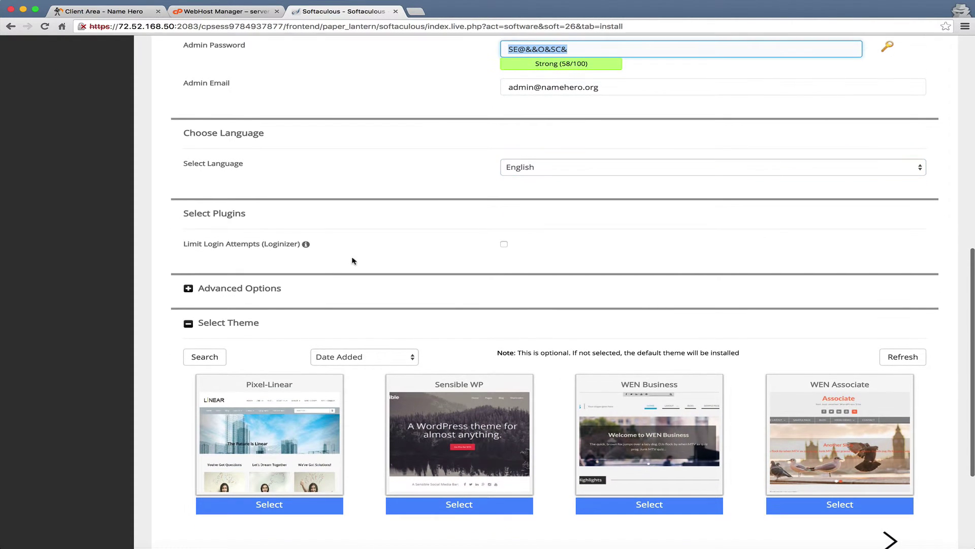
{"action": "scroll", "coordinate": [331, 256], "scroll_direction": "down", "scroll_amount": 2}
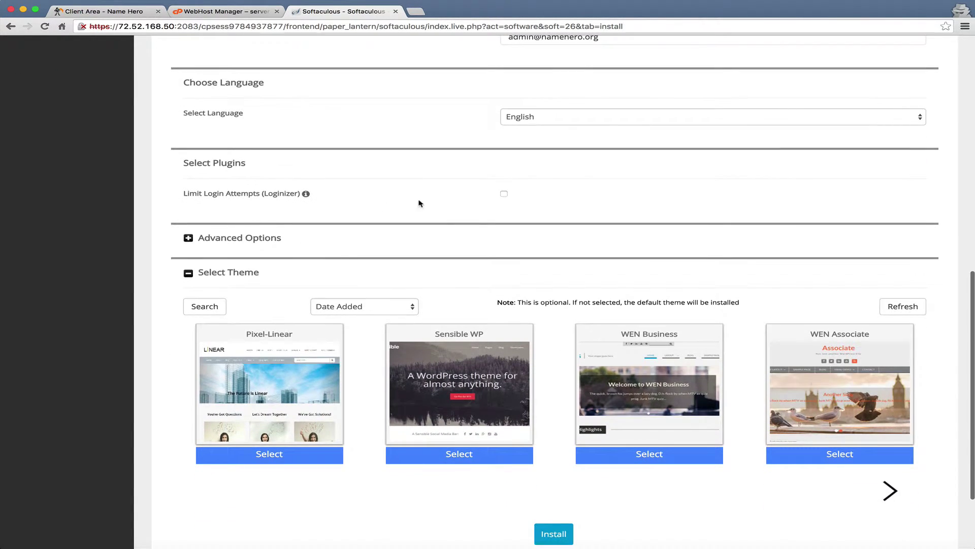
{"action": "left_click", "coordinate": [268, 237]}
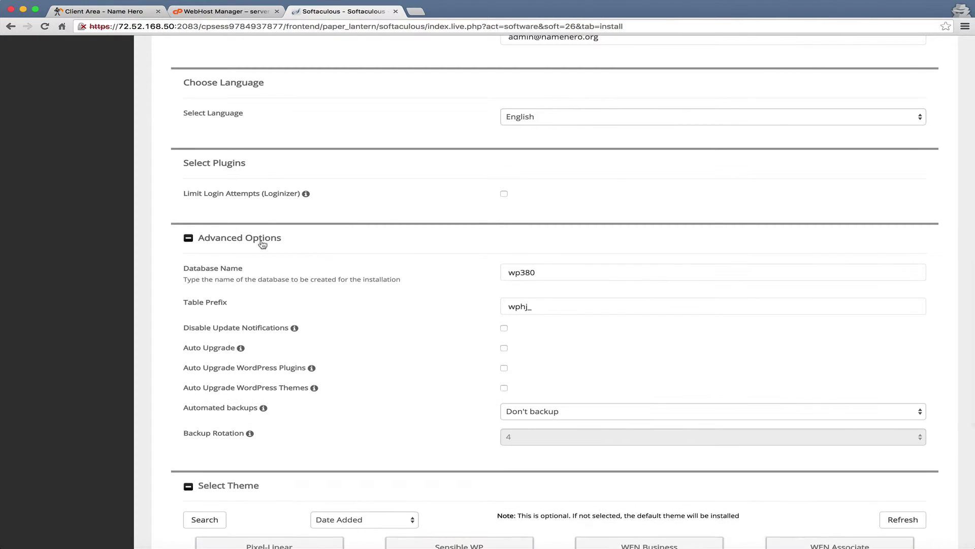
{"action": "scroll", "coordinate": [494, 222], "scroll_direction": "down", "scroll_amount": 2}
{"action": "scroll", "coordinate": [495, 222], "scroll_direction": "down", "scroll_amount": 1}
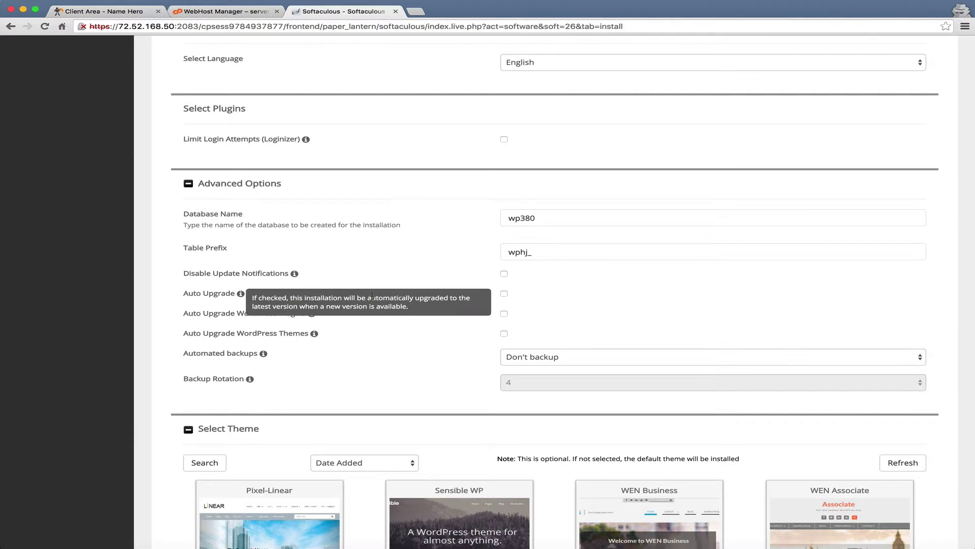
{"action": "scroll", "coordinate": [590, 277], "scroll_direction": "down", "scroll_amount": 3}
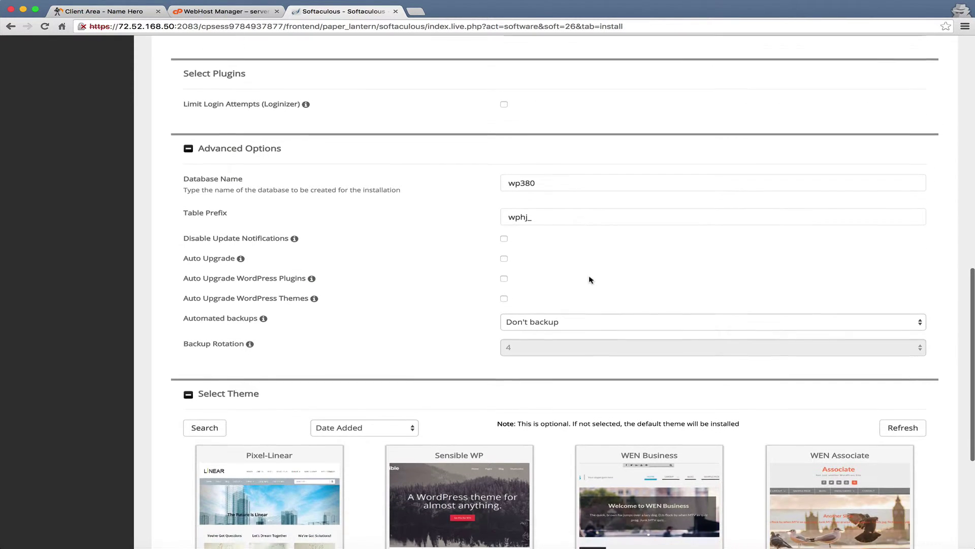
{"action": "left_click", "coordinate": [570, 315]}
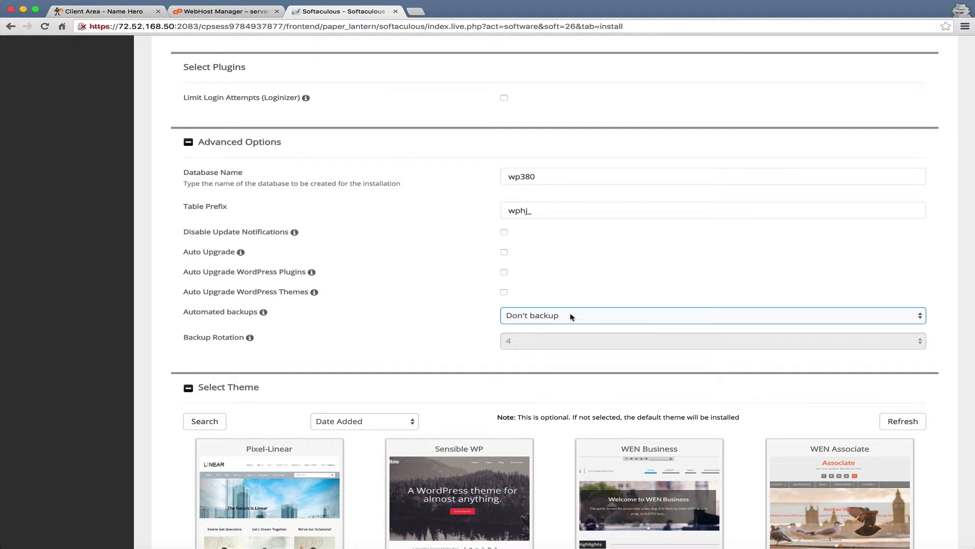
Open the Sensible WP theme's demo from the theme selection and look through its home page.
{"action": "scroll", "coordinate": [570, 312], "scroll_direction": "down", "scroll_amount": 3}
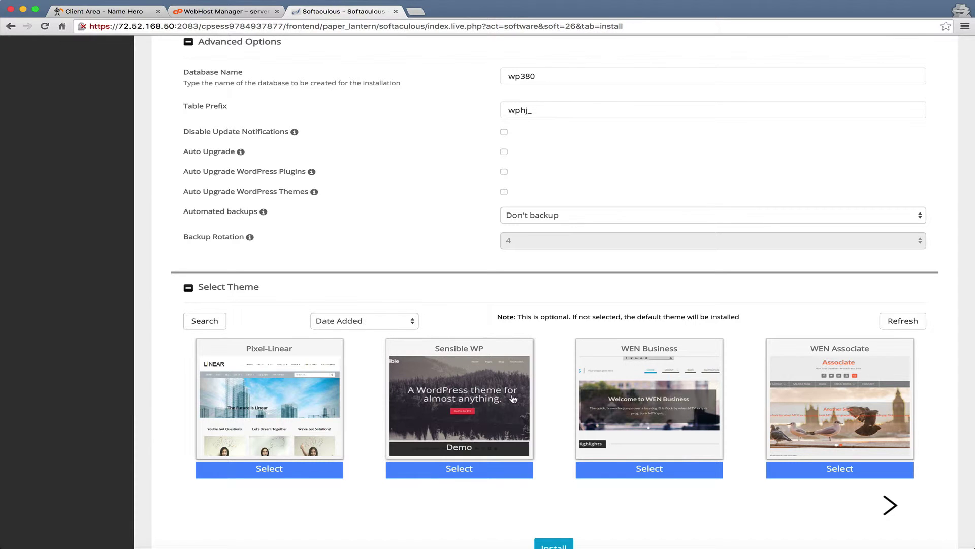
{"action": "left_click", "coordinate": [450, 446]}
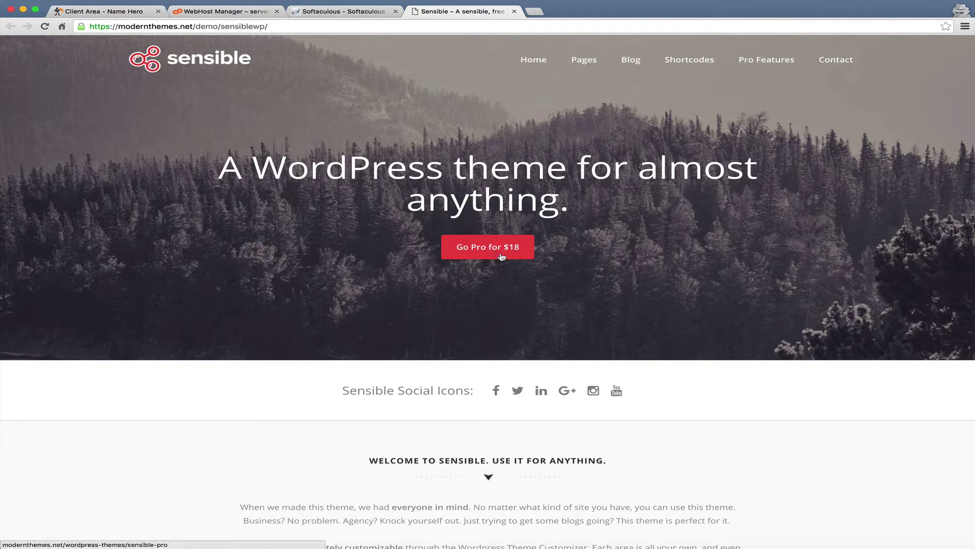
{"action": "scroll", "coordinate": [502, 257], "scroll_direction": "down", "scroll_amount": 15}
{"action": "scroll", "coordinate": [502, 257], "scroll_direction": "down", "scroll_amount": 8}
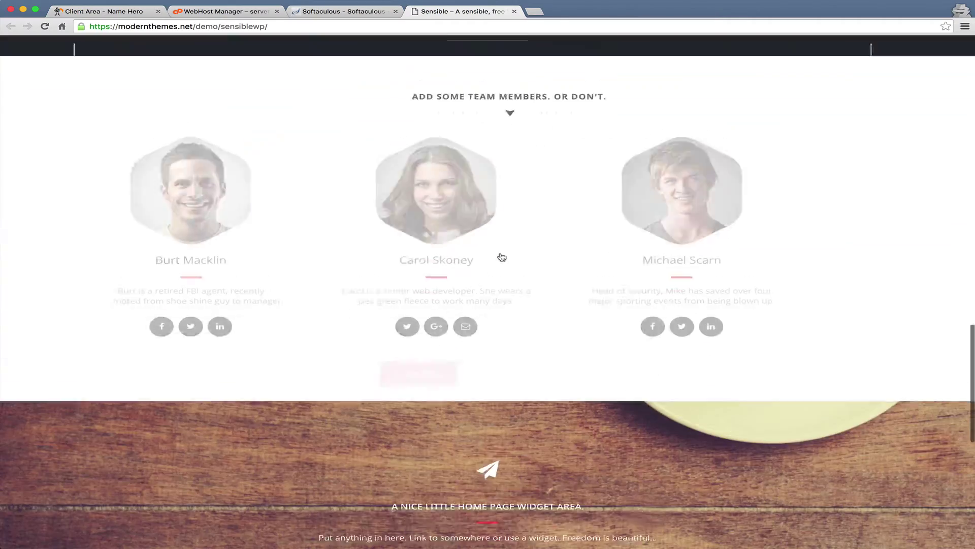
{"action": "scroll", "coordinate": [502, 257], "scroll_direction": "down", "scroll_amount": 10}
{"action": "scroll", "coordinate": [502, 257], "scroll_direction": "up", "scroll_amount": 10}
{"action": "scroll", "coordinate": [502, 257], "scroll_direction": "up", "scroll_amount": 20}
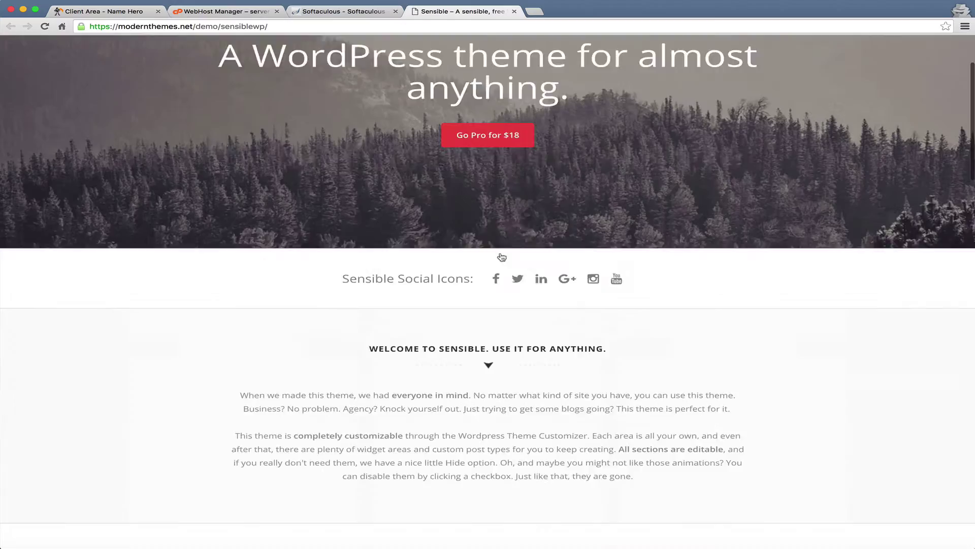
Return to the Softaculous form, select the Sensible WP theme and start the WordPress installation.
{"action": "left_click", "coordinate": [312, 12]}
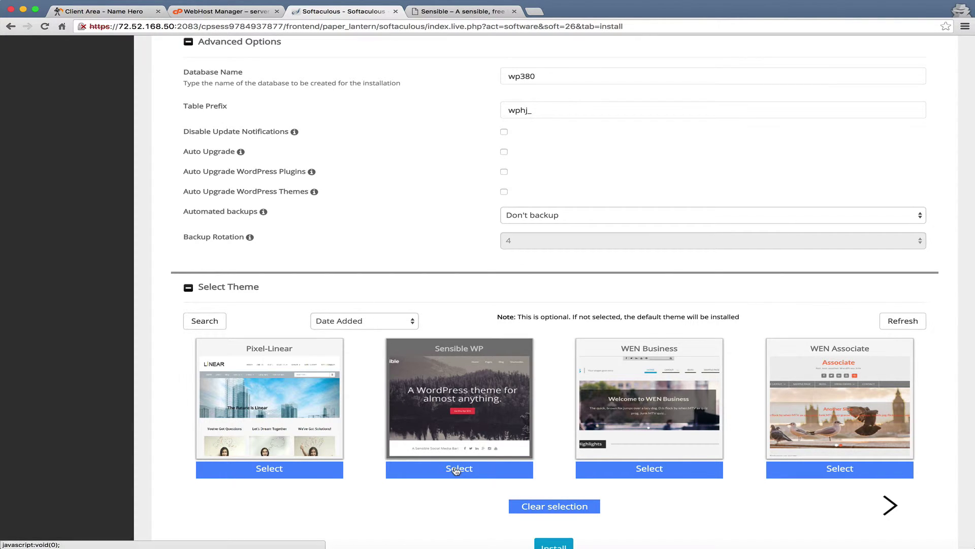
{"action": "scroll", "coordinate": [483, 243], "scroll_direction": "down", "scroll_amount": 3}
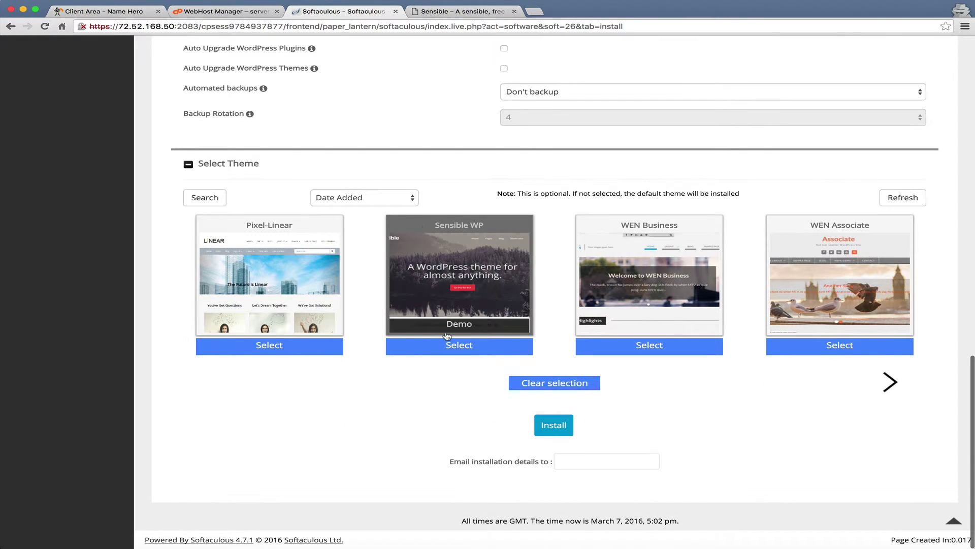
{"action": "double_click", "coordinate": [443, 348]}
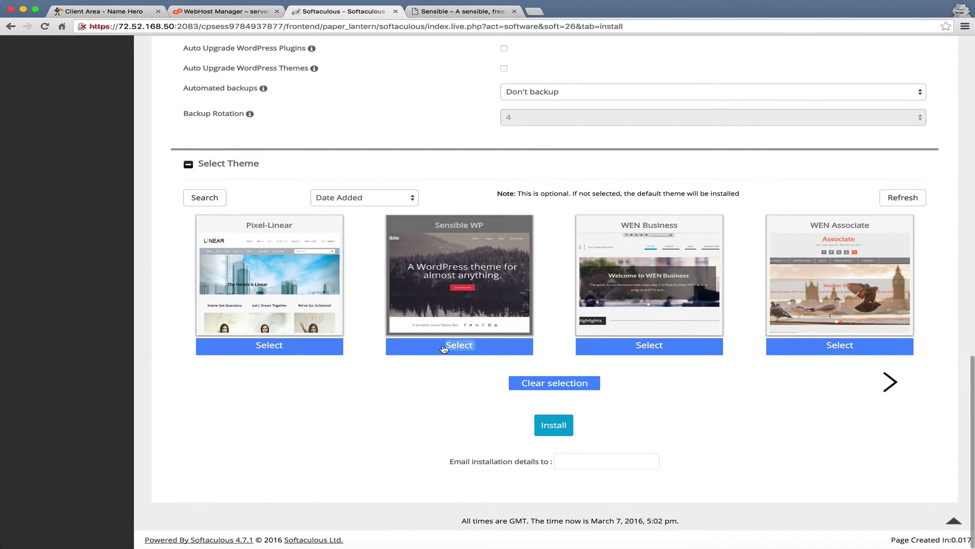
{"action": "left_click", "coordinate": [564, 424]}
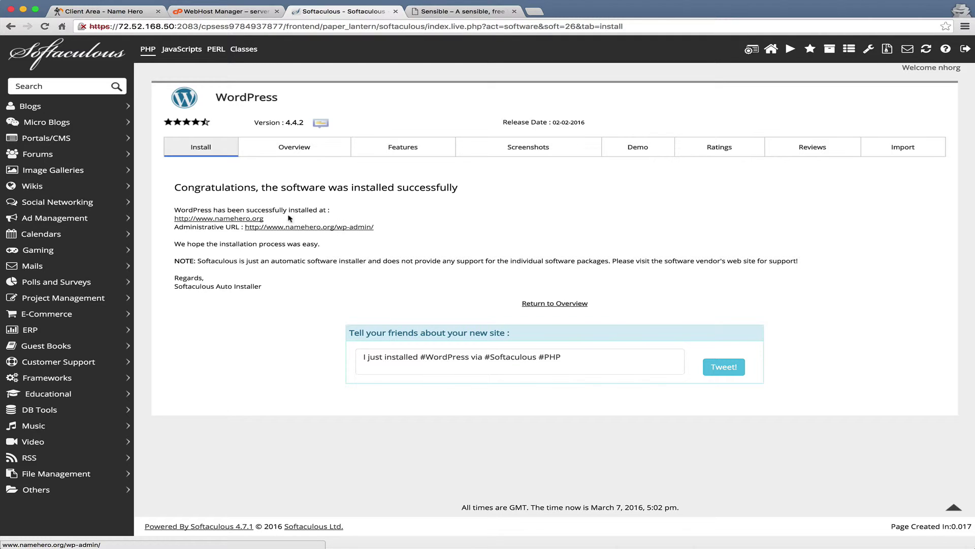
{"action": "left_click", "coordinate": [249, 219]}
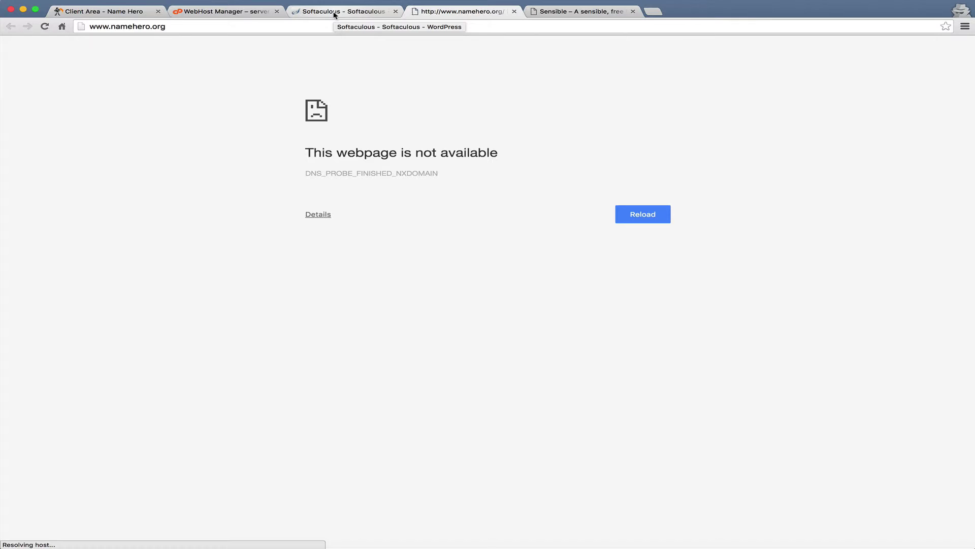
{"action": "left_click", "coordinate": [334, 12]}
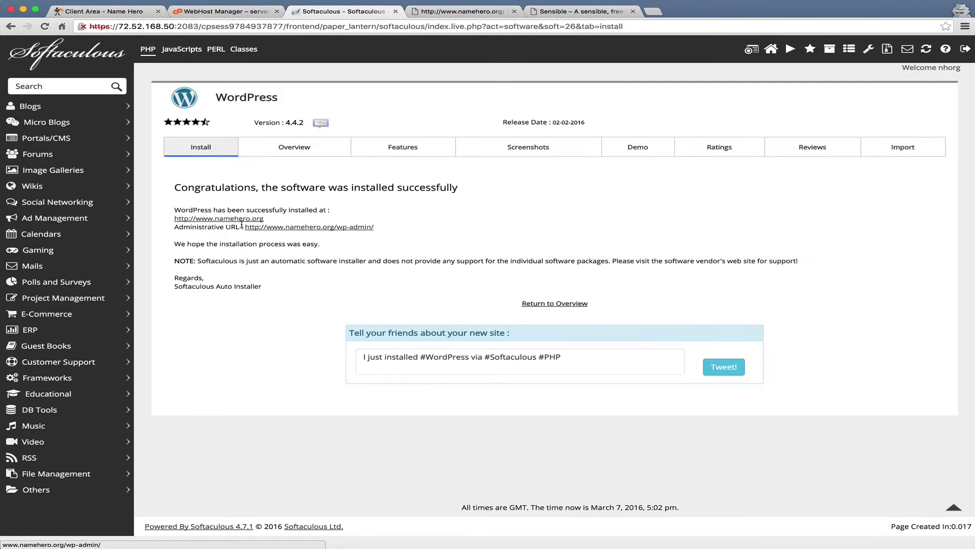
{"action": "left_click", "coordinate": [216, 15]}
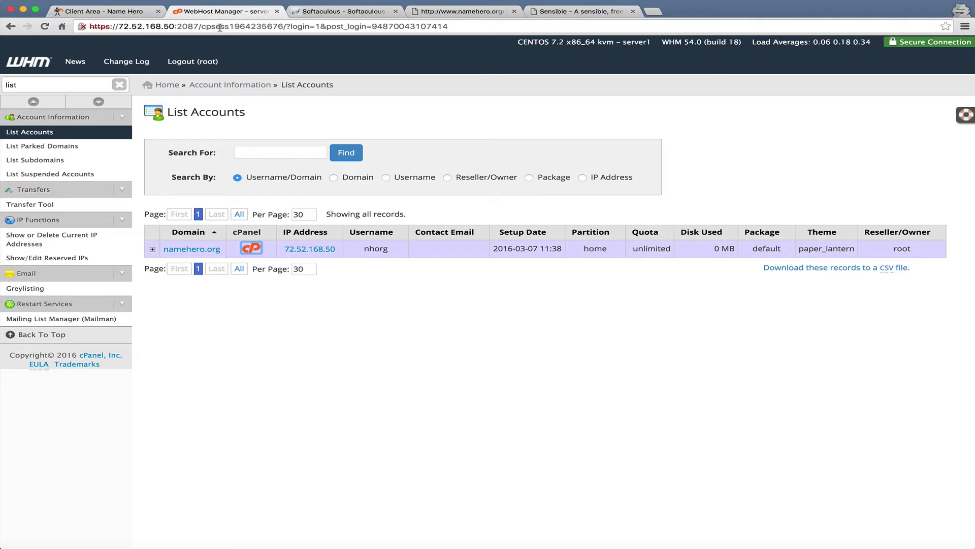
{"action": "left_click", "coordinate": [313, 249]}
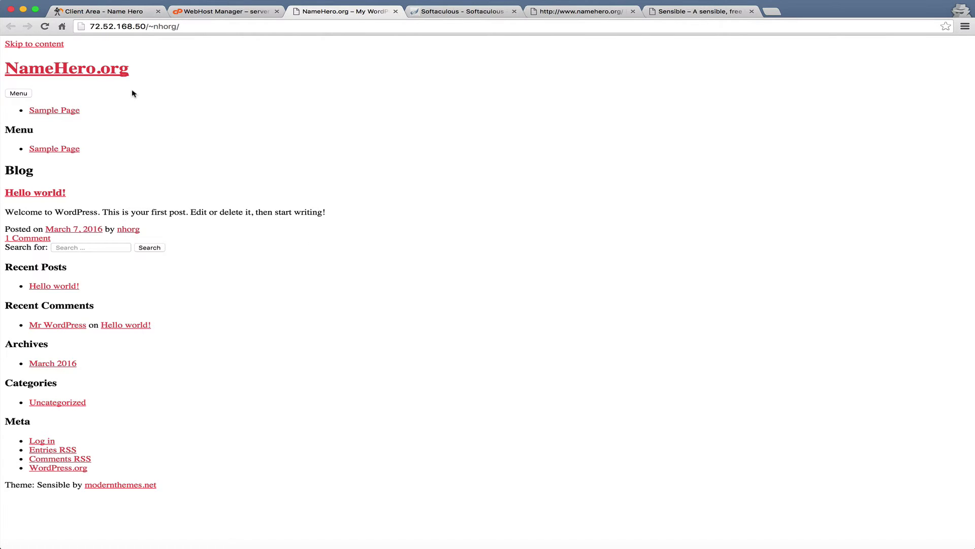
Try to open the WordPress admin login at 72.52.168.50/~nhorg/wp-admin.
{"action": "left_click", "coordinate": [211, 29]}
{"action": "left_click", "coordinate": [211, 30]}
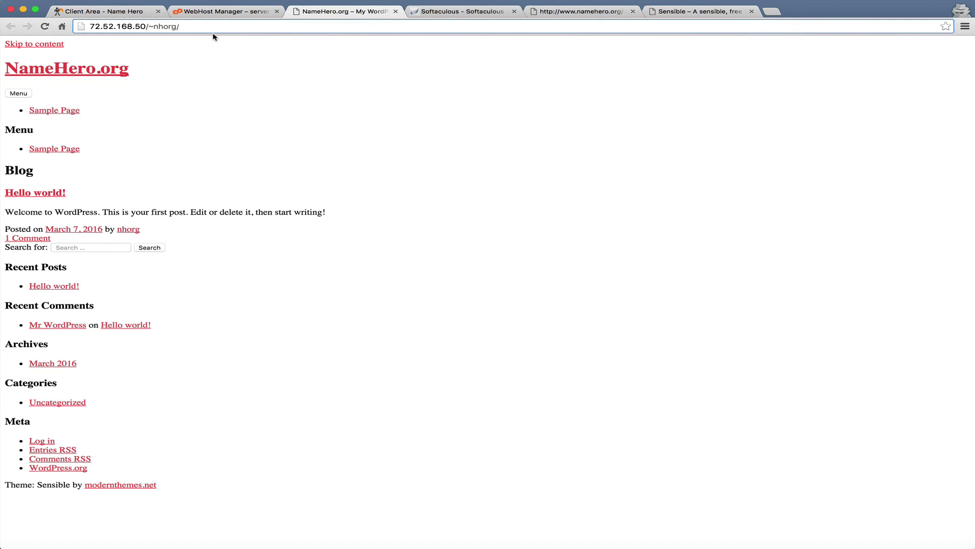
{"action": "type", "text": "wp-admin"}
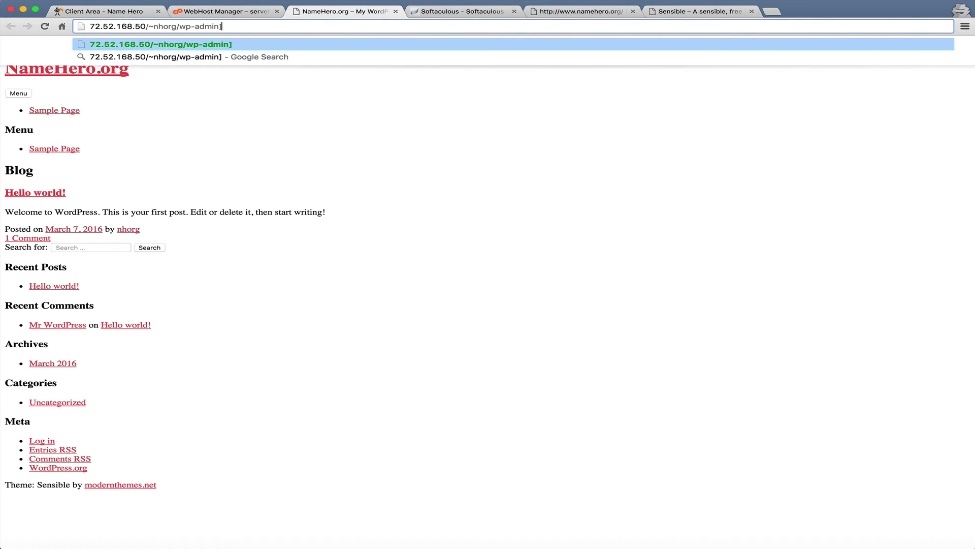
{"action": "key", "text": "Return"}
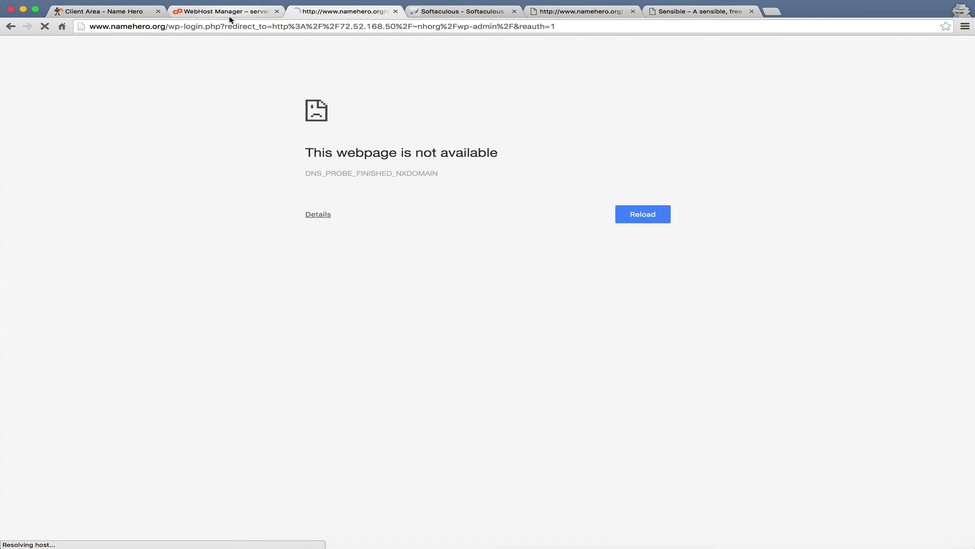
Go back through WHM's account list to the Hero 4GB SSD product page in the NameHero client area.
{"action": "left_click", "coordinate": [216, 23]}
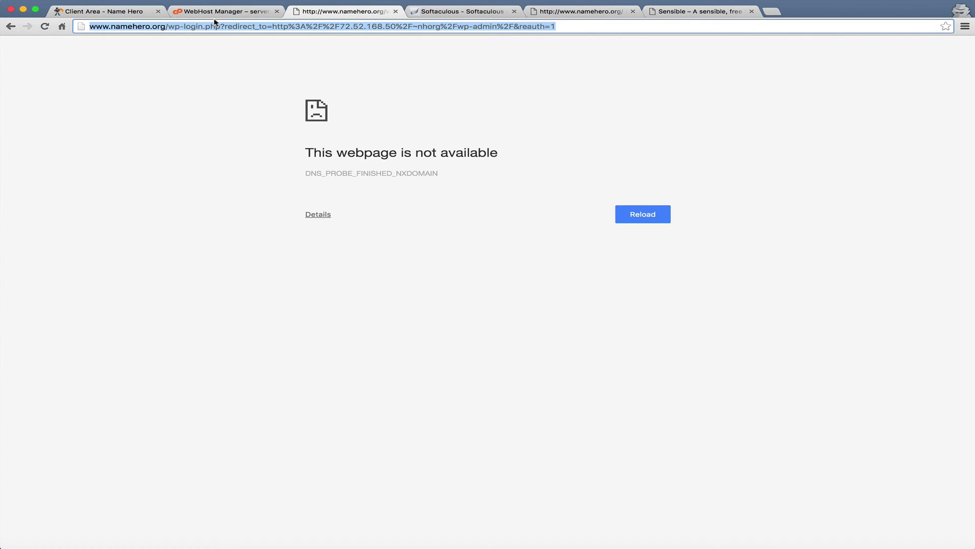
{"action": "left_click", "coordinate": [219, 13]}
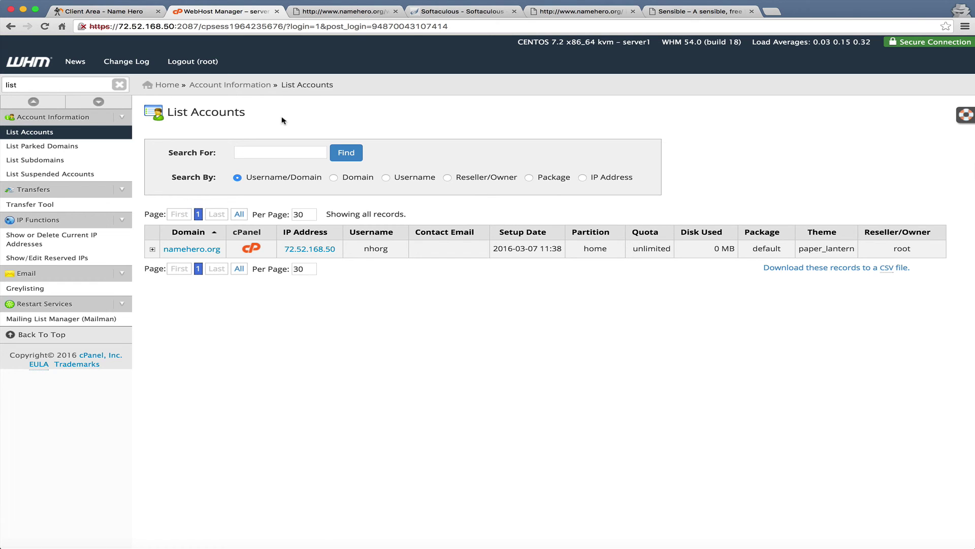
{"action": "left_click", "coordinate": [106, 10]}
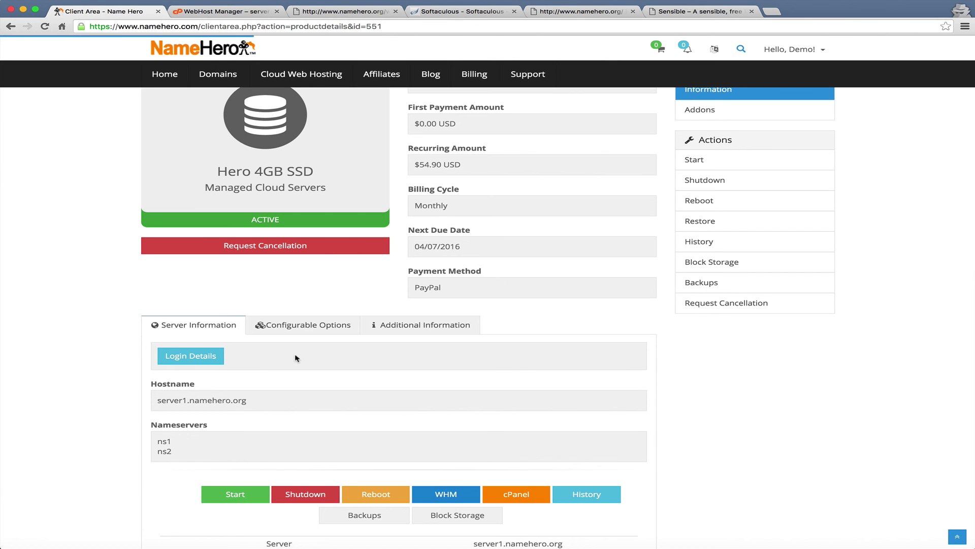
{"action": "scroll", "coordinate": [297, 358], "scroll_direction": "up", "scroll_amount": 5}
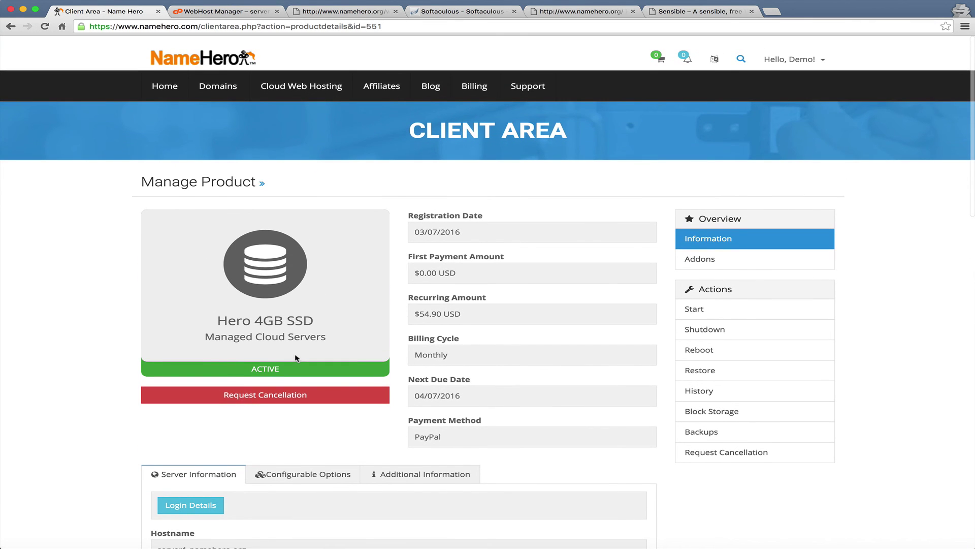